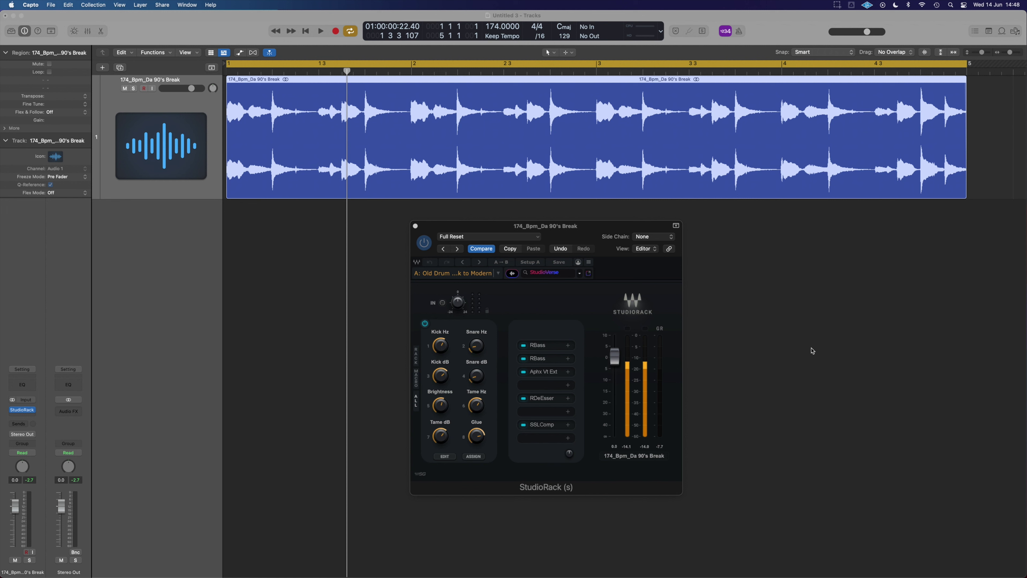
Step: Focus the drum break's StudioRack plugin window in Logic Pro
left_click(430, 248)
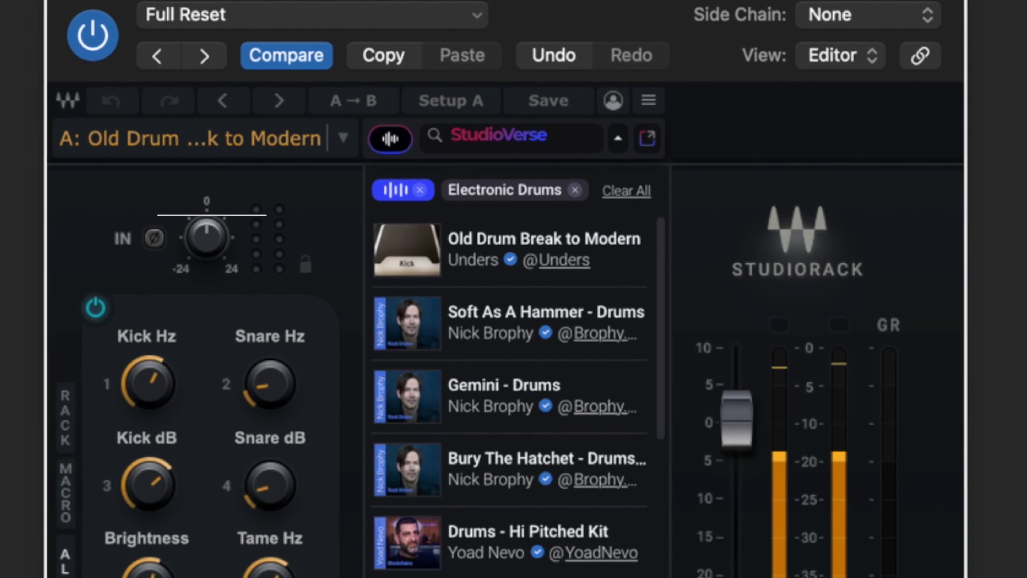
mouse_move(605, 243)
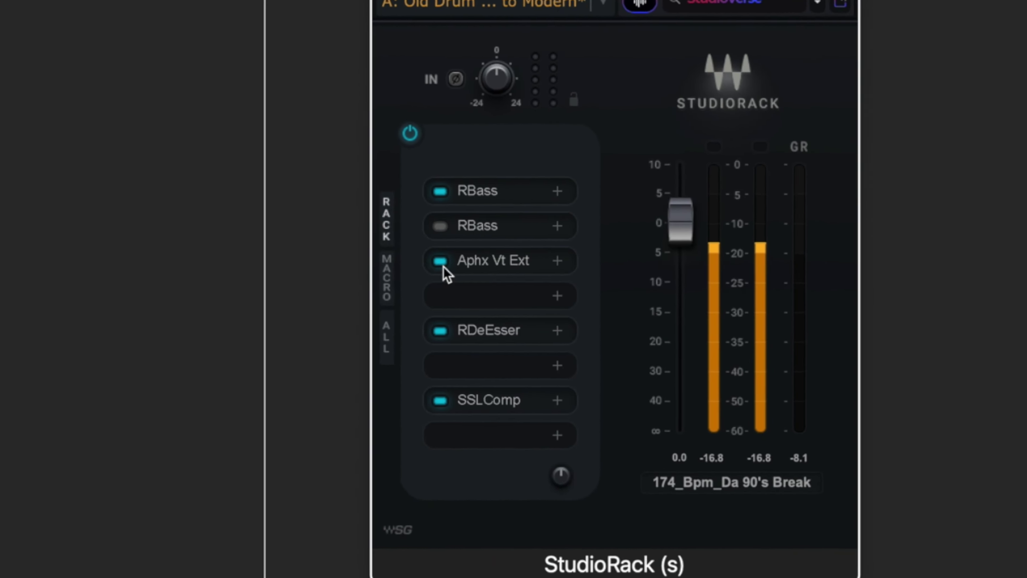
Step: Bypass the Aphex exciter and SSL compressor, then set the RBass Kick dB macro to -8.0
left_click(443, 263)
left_click(441, 400)
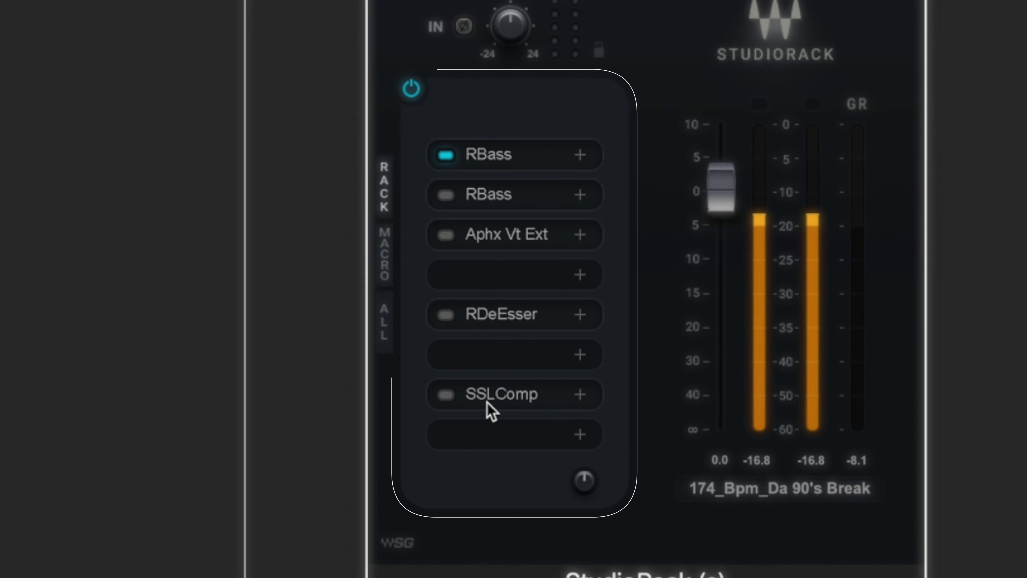
left_click(492, 155)
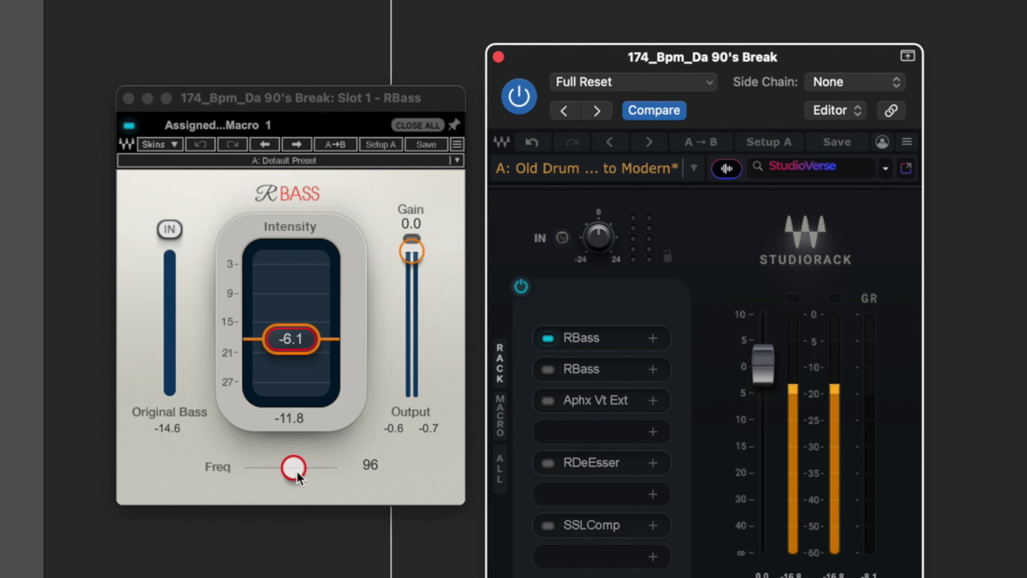
left_click(500, 420)
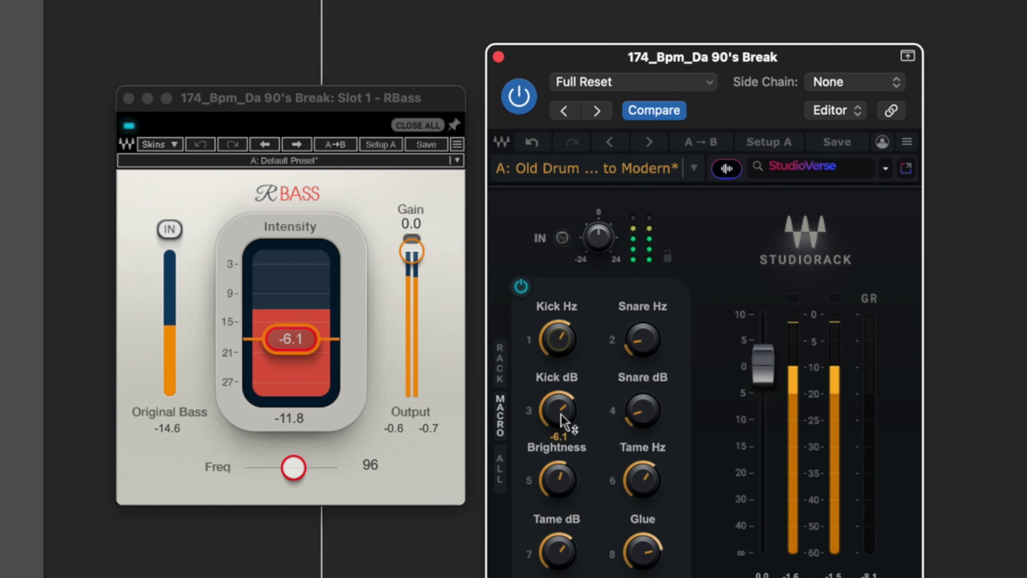
left_click_drag(564, 415, 564, 423)
scroll(562, 422, "down", 10)
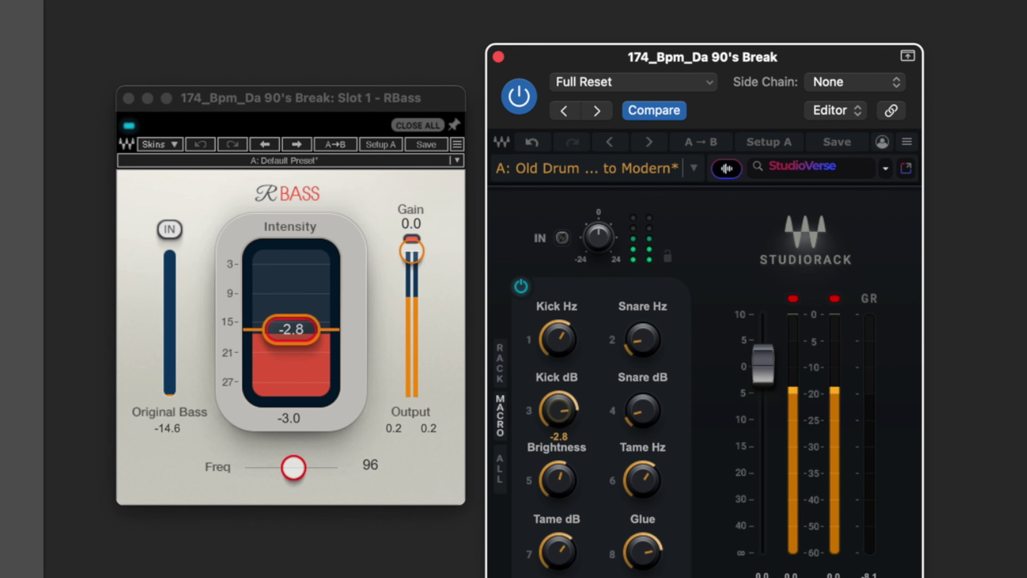
scroll(560, 417, "up", 5)
scroll(562, 427, "up", 1)
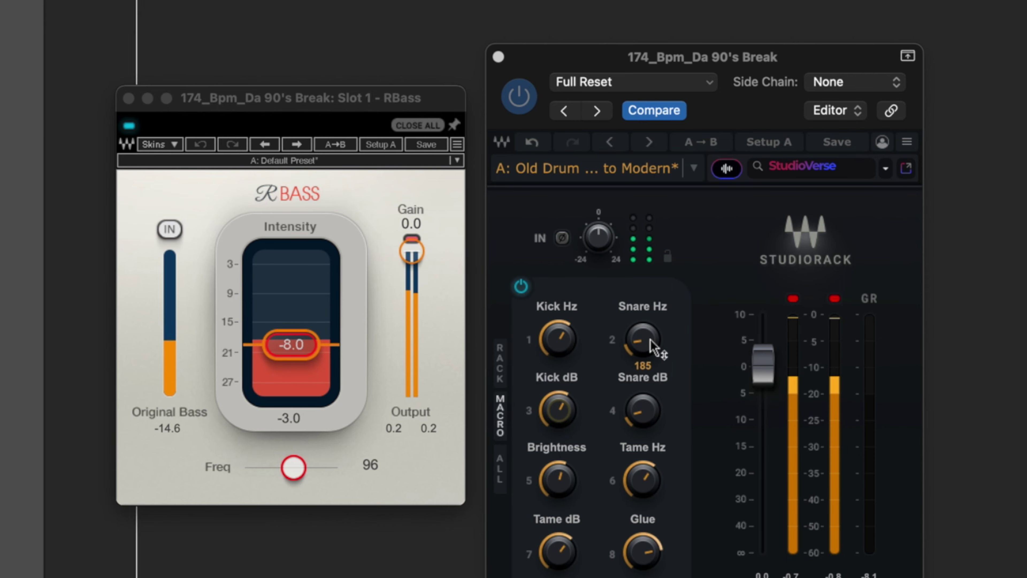
left_click(129, 98)
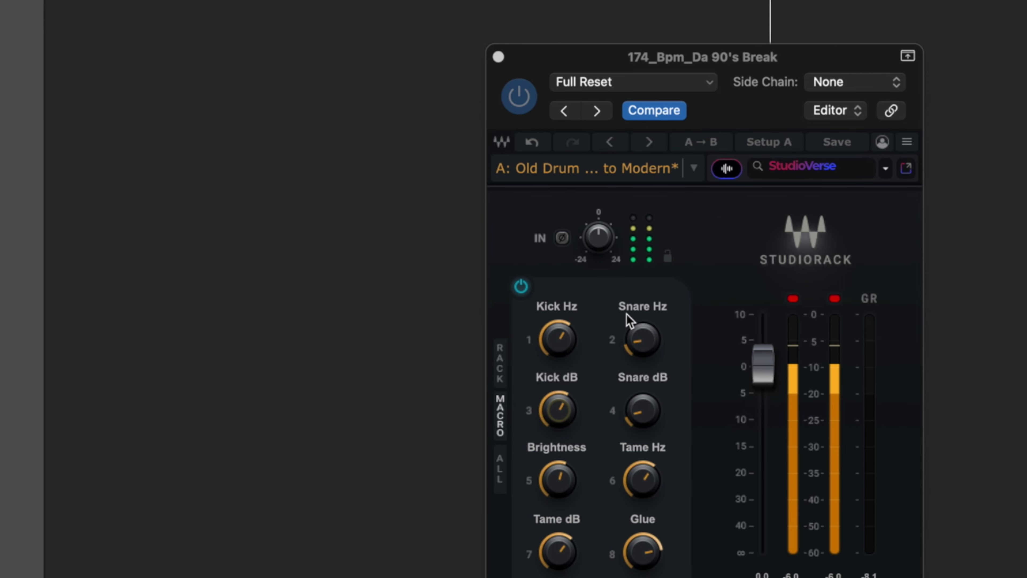
left_click(499, 344)
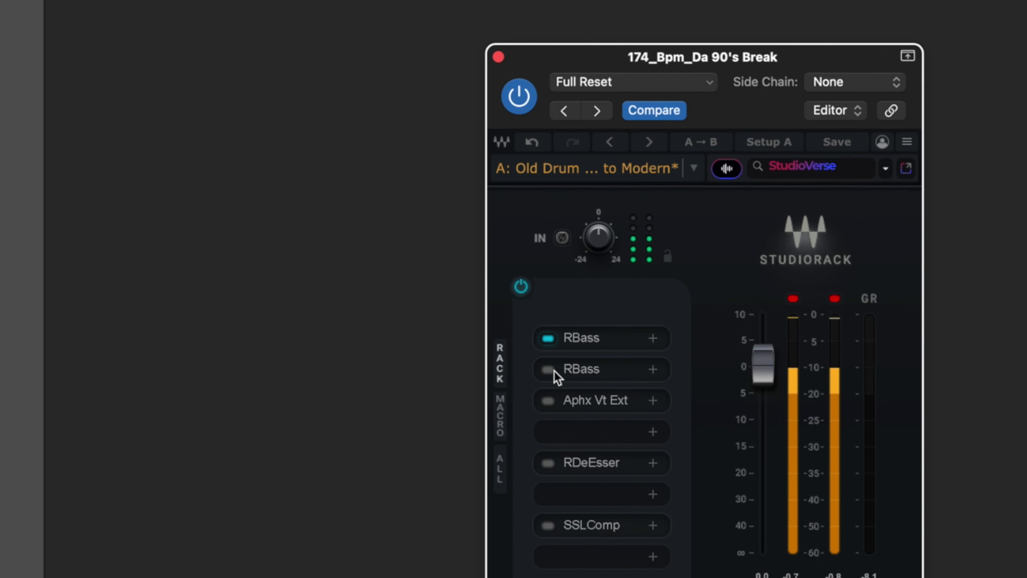
left_click_drag(748, 5, 342, 175)
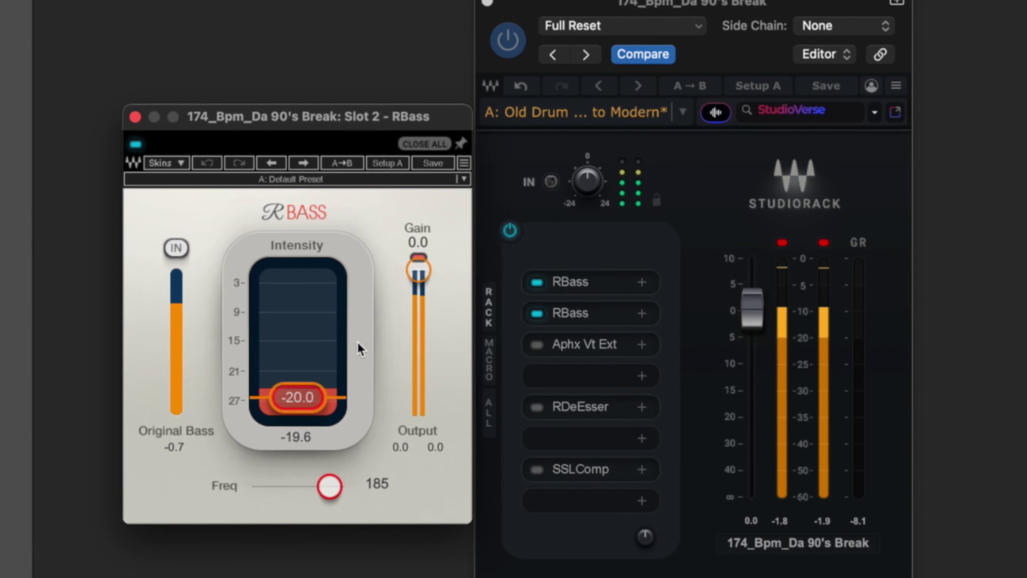
left_click(486, 335)
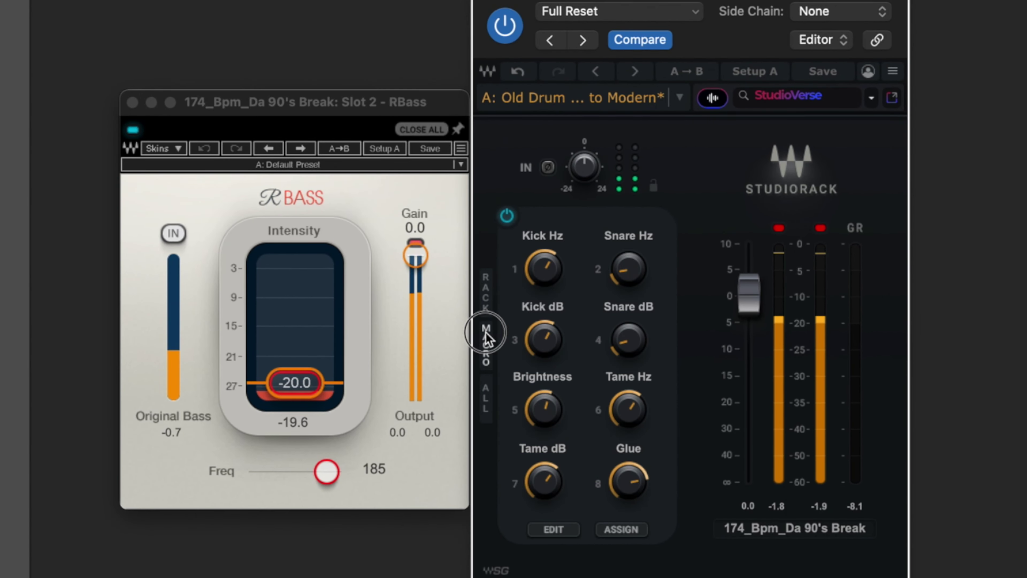
Step: Set the Snare Hz macro to 231 and the Snare dB macro to -14.7
mouse_move(629, 277)
mouse_move(629, 278)
left_mouse_down()
mouse_move(629, 249)
mouse_move(630, 280)
left_mouse_up()
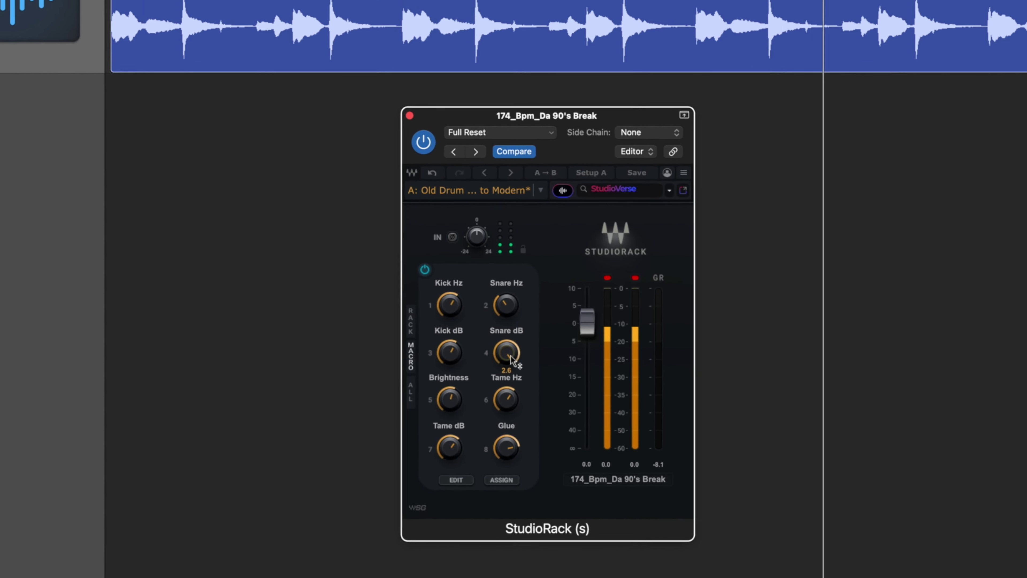
left_click_drag(595, 353, 600, 351)
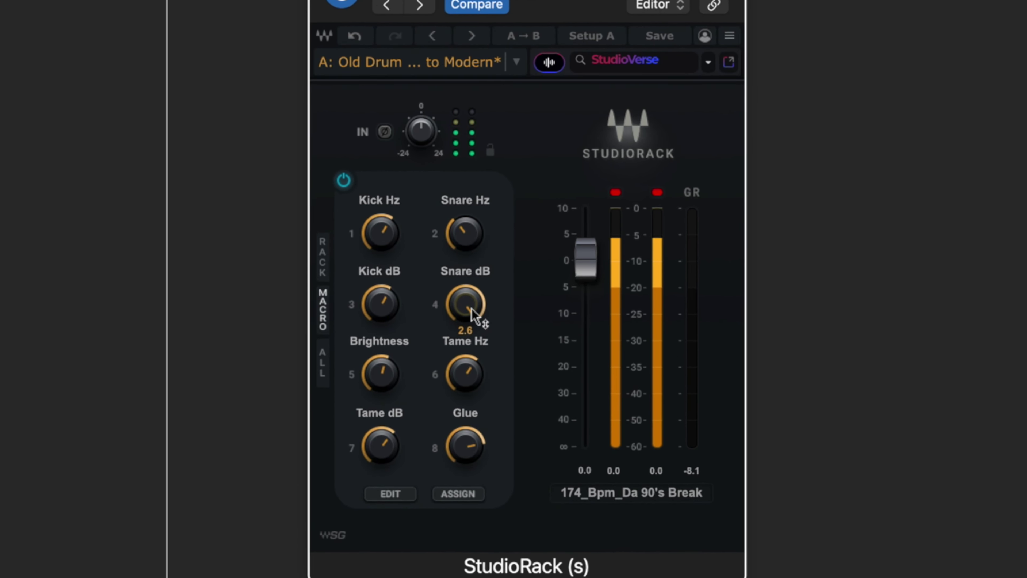
left_click_drag(474, 317, 474, 338)
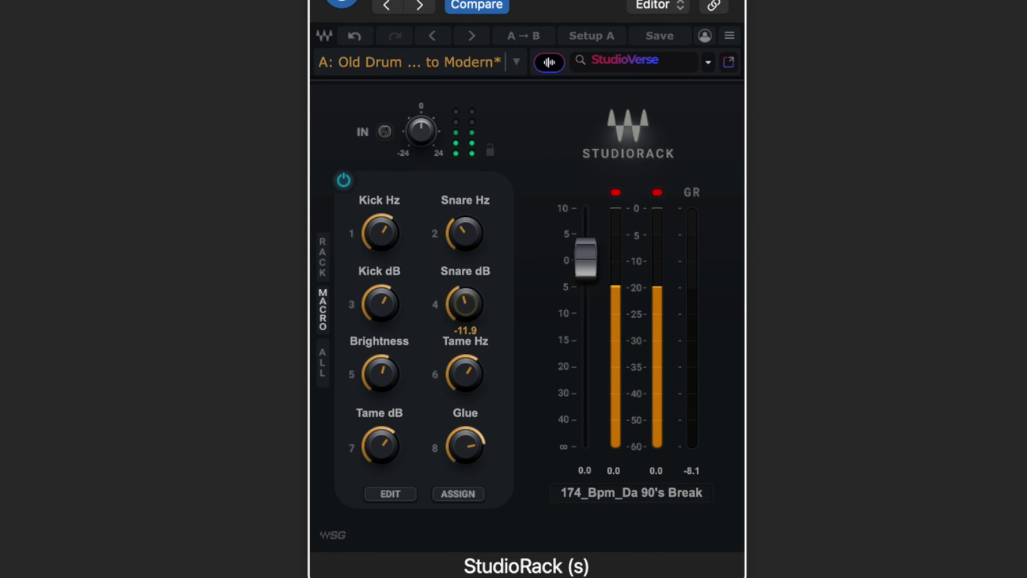
mouse_move(481, 309)
left_mouse_down()
mouse_move(481, 331)
mouse_move(479, 317)
left_mouse_up()
left_click_drag(477, 236, 477, 239)
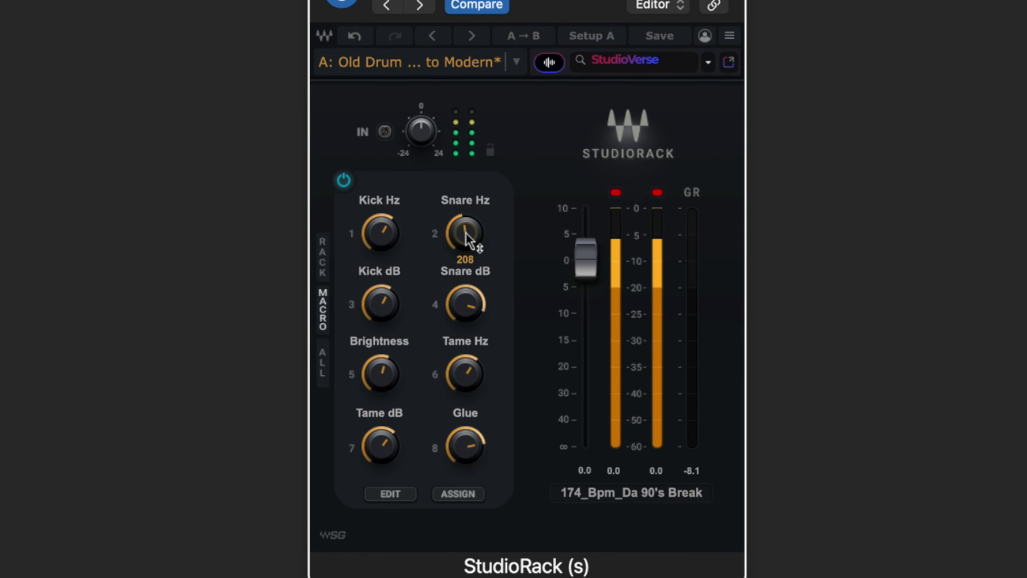
left_click_drag(477, 238, 477, 251)
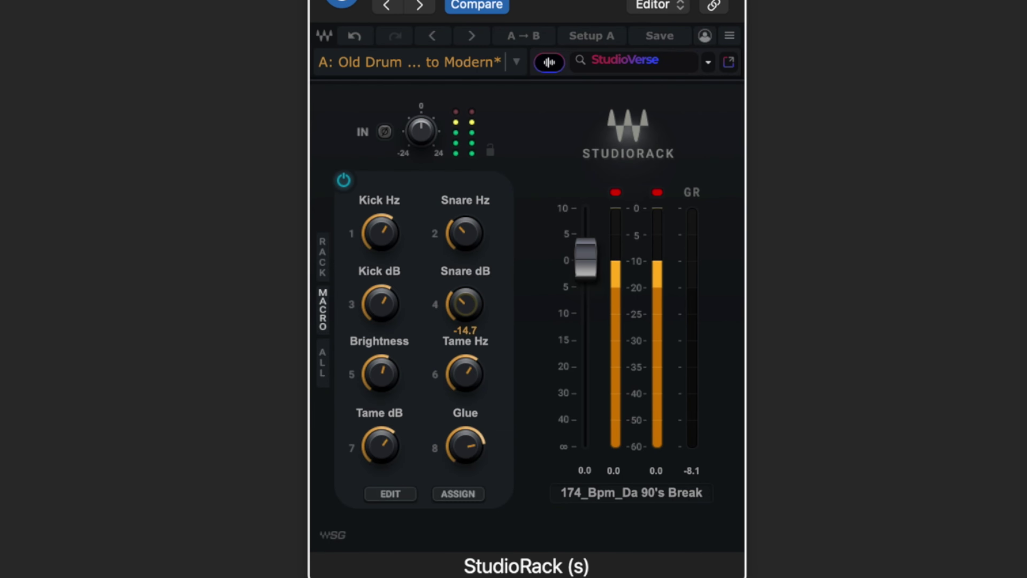
left_click(323, 255)
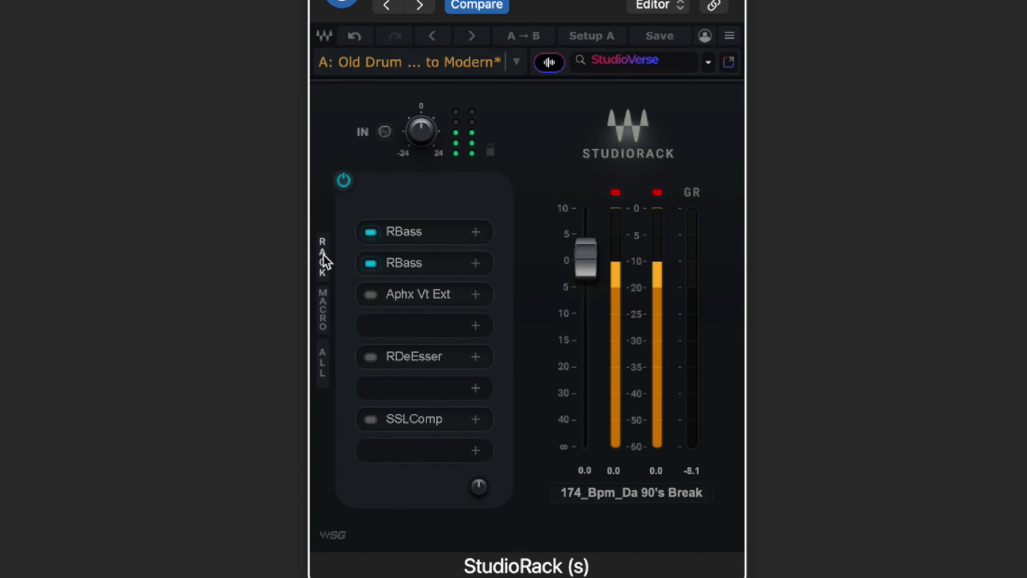
Step: Reset the red output clip indicators and turn the Aphx Vt Ext exciter slot back on
left_click(370, 263)
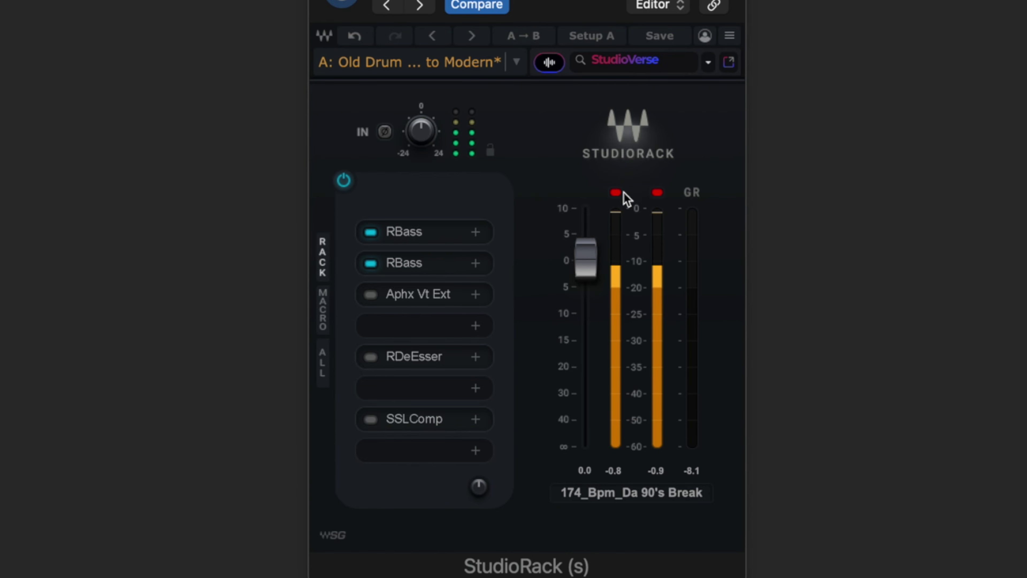
left_click(616, 194)
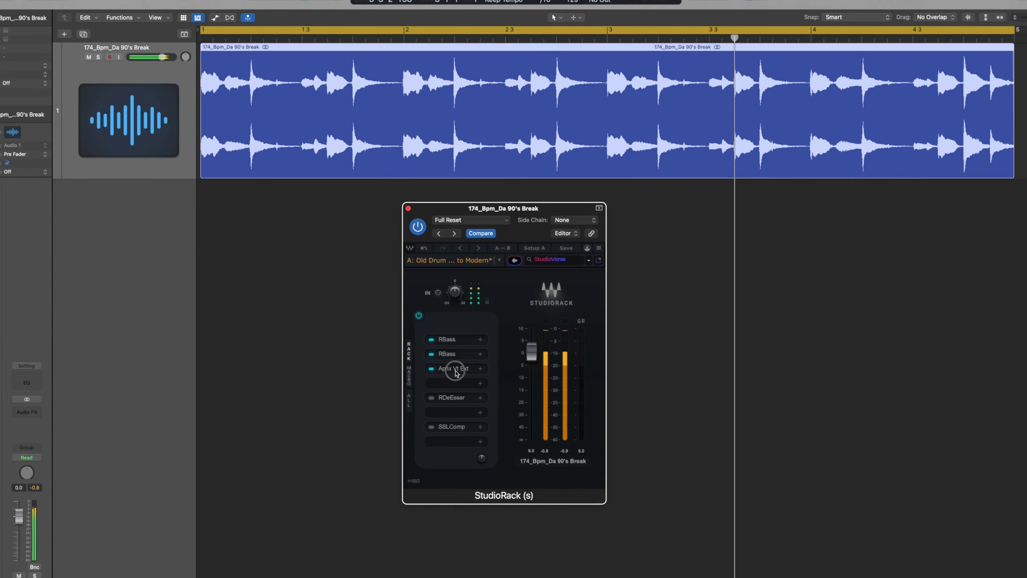
left_click(423, 299)
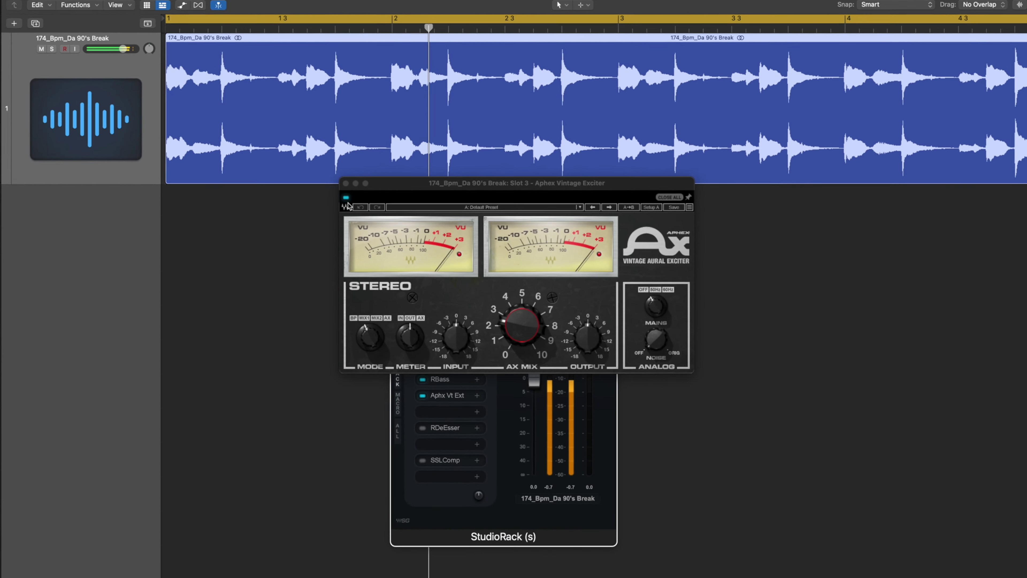
left_click(204, 107)
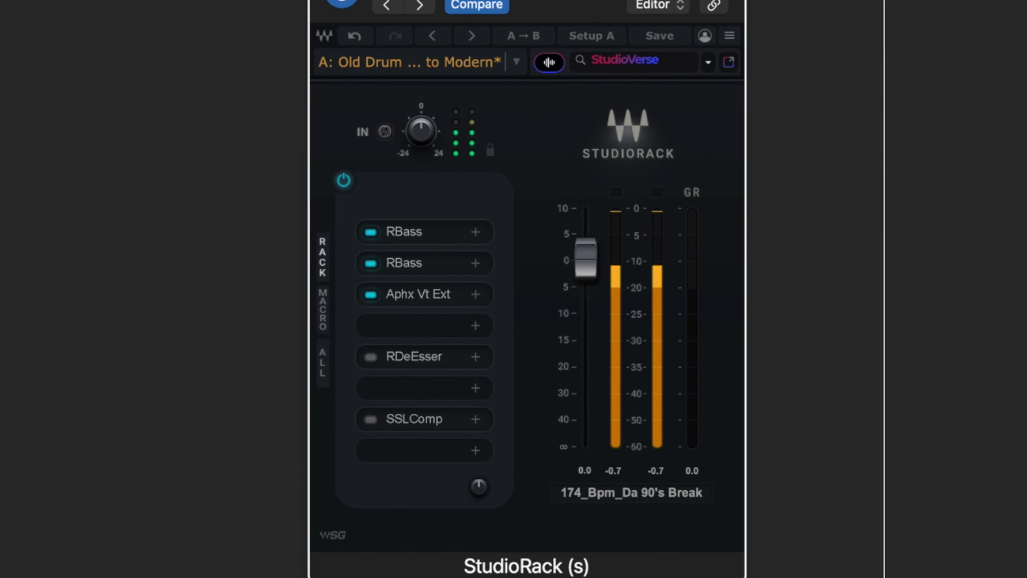
left_click(322, 310)
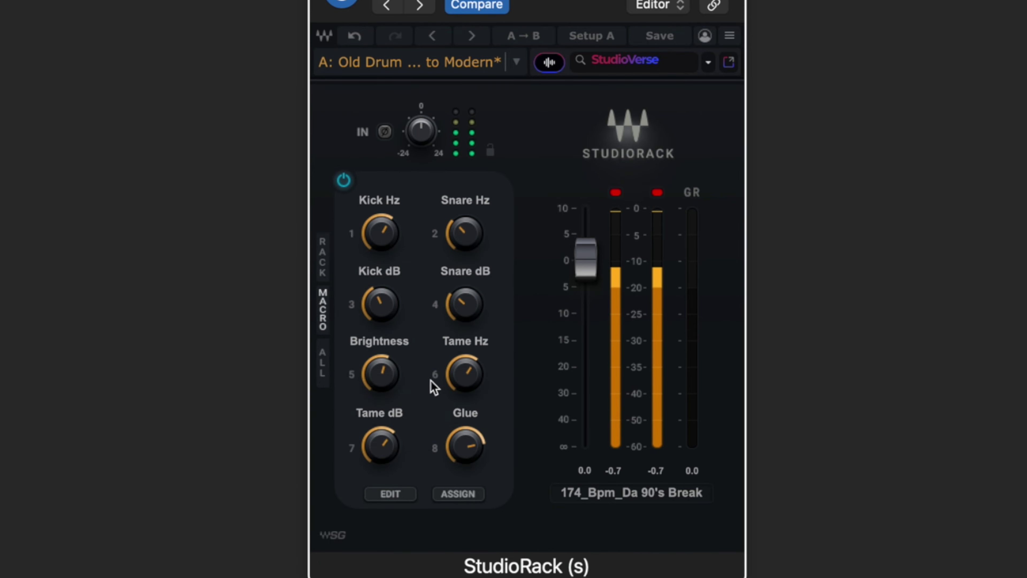
Step: Sweep the Brightness macro down from 4.50 and settle it at about 2.5
left_click_drag(374, 376, 384, 409)
left_click(586, 274)
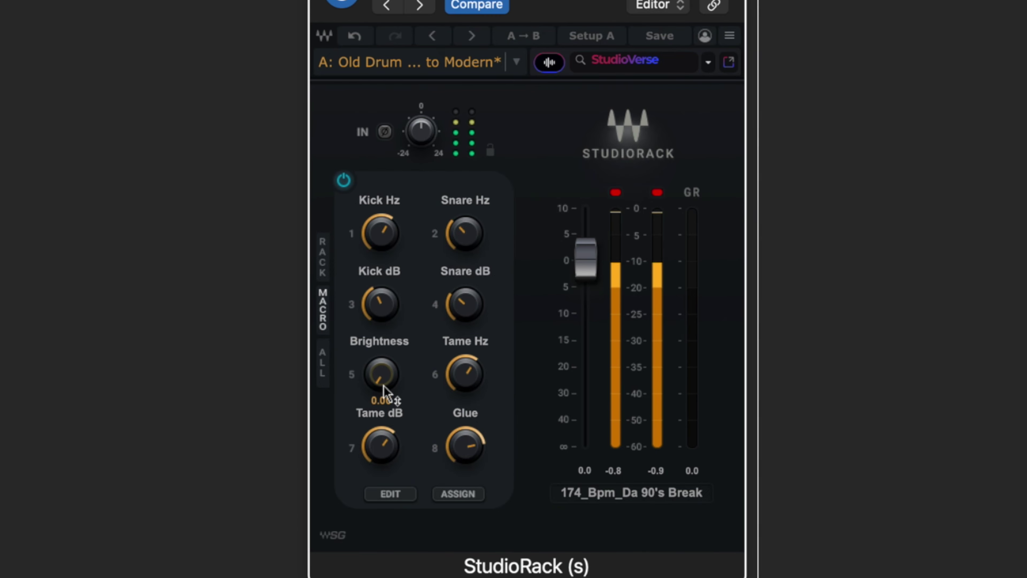
left_click_drag(383, 384, 385, 384)
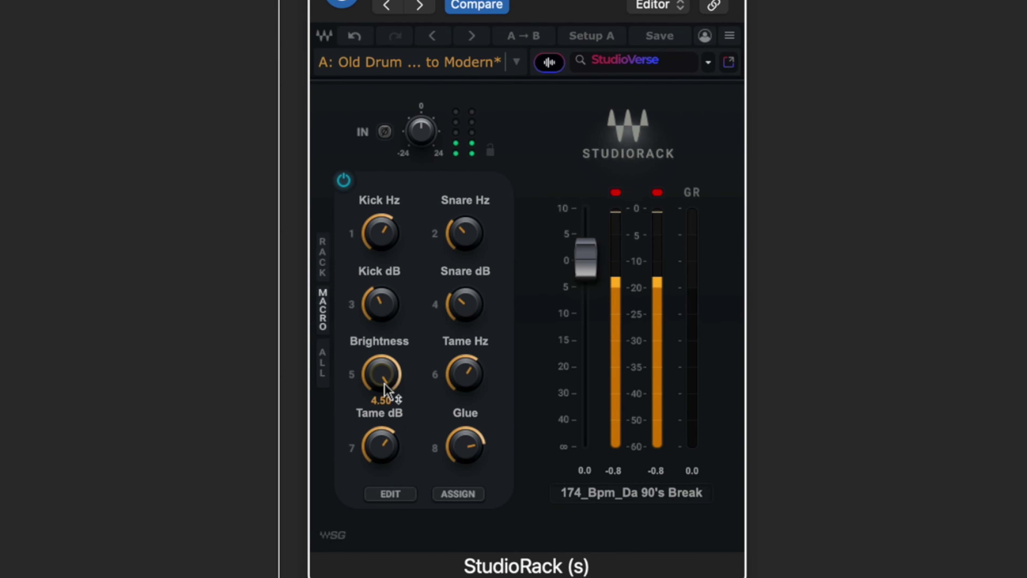
left_click_drag(385, 384, 385, 399)
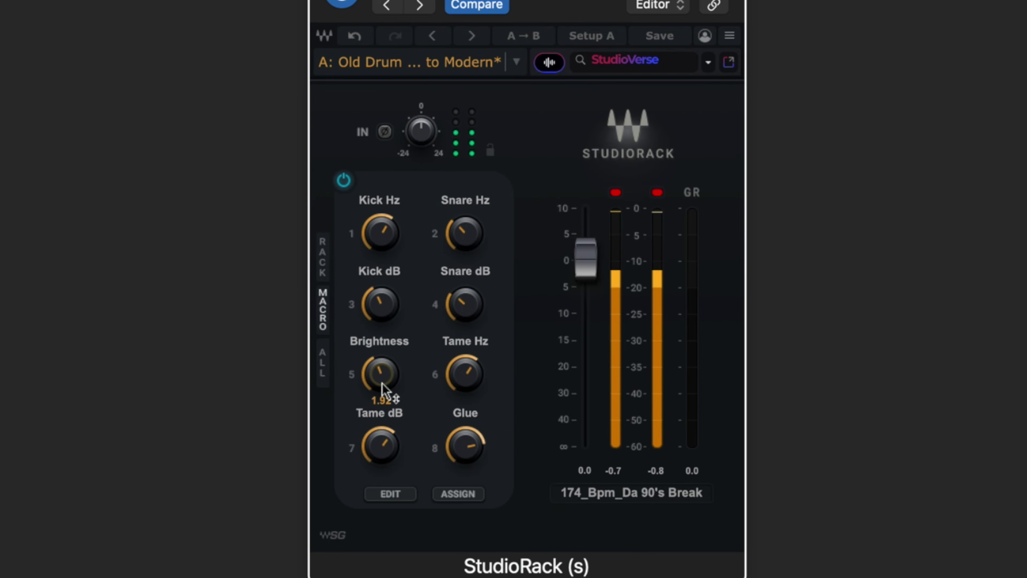
left_click_drag(382, 383, 374, 376)
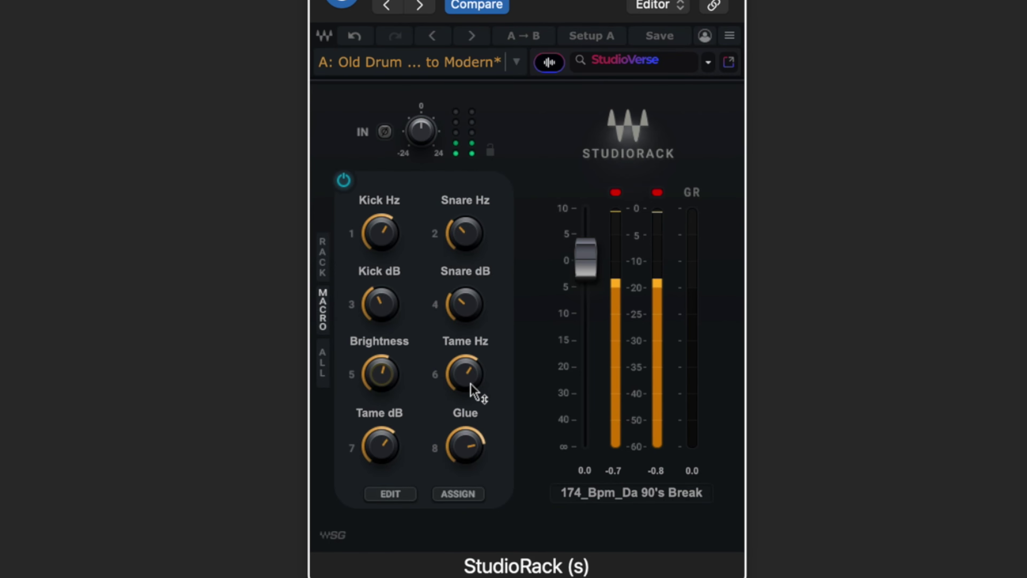
left_click(323, 261)
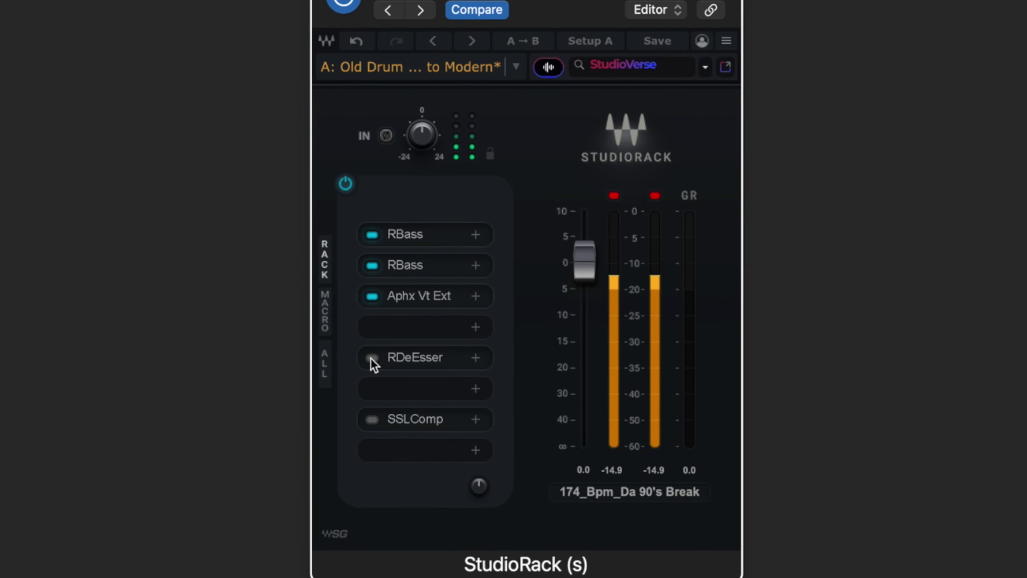
left_click(371, 357)
left_click(414, 357)
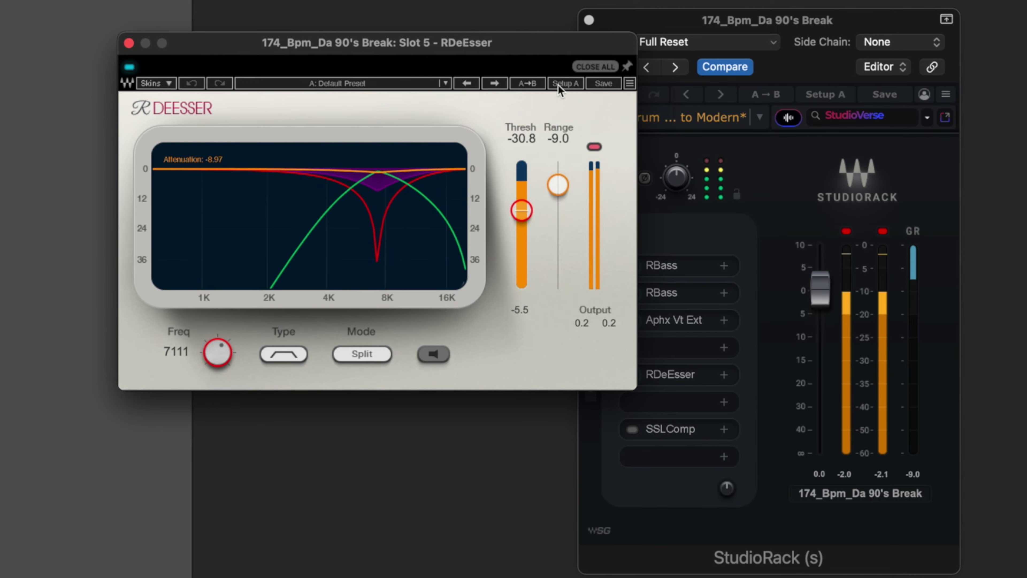
Step: Lower the Tame Hz and Tame dB macros so the RDeEsser threshold sits at -33.3 dB
left_click_drag(525, 43, 455, 112)
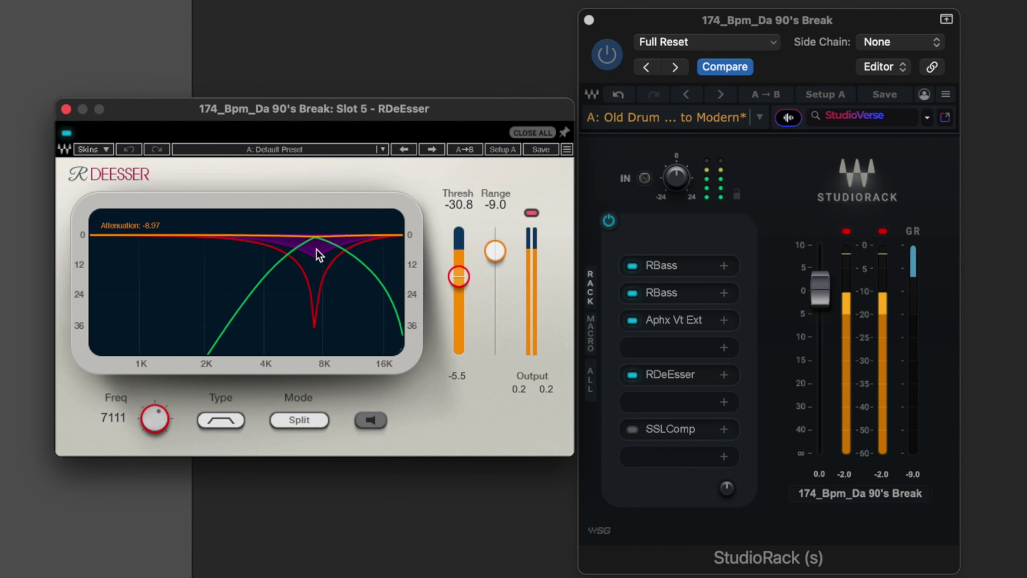
left_click(370, 420)
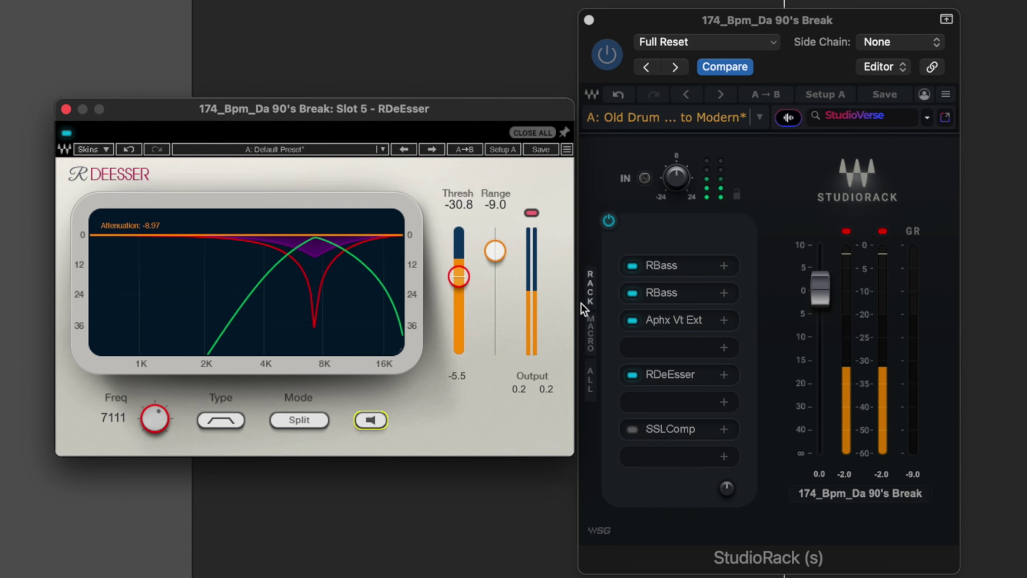
left_click(591, 333)
mouse_move(722, 389)
left_mouse_down()
mouse_move(722, 415)
mouse_move(722, 392)
left_mouse_up()
mouse_move(651, 453)
left_mouse_down()
mouse_move(650, 485)
mouse_move(651, 451)
mouse_move(651, 462)
left_mouse_up()
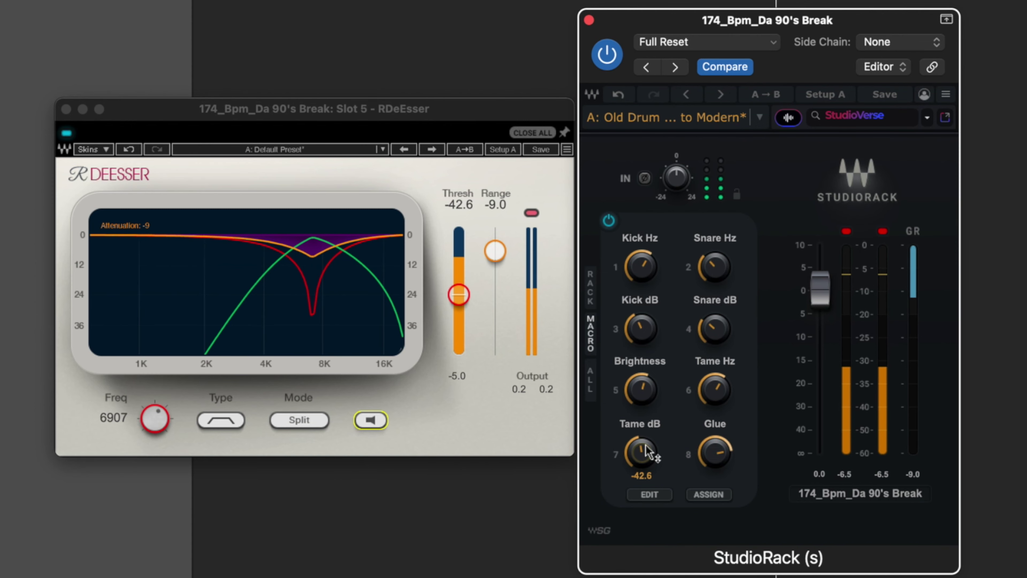
left_click_drag(650, 461, 645, 454)
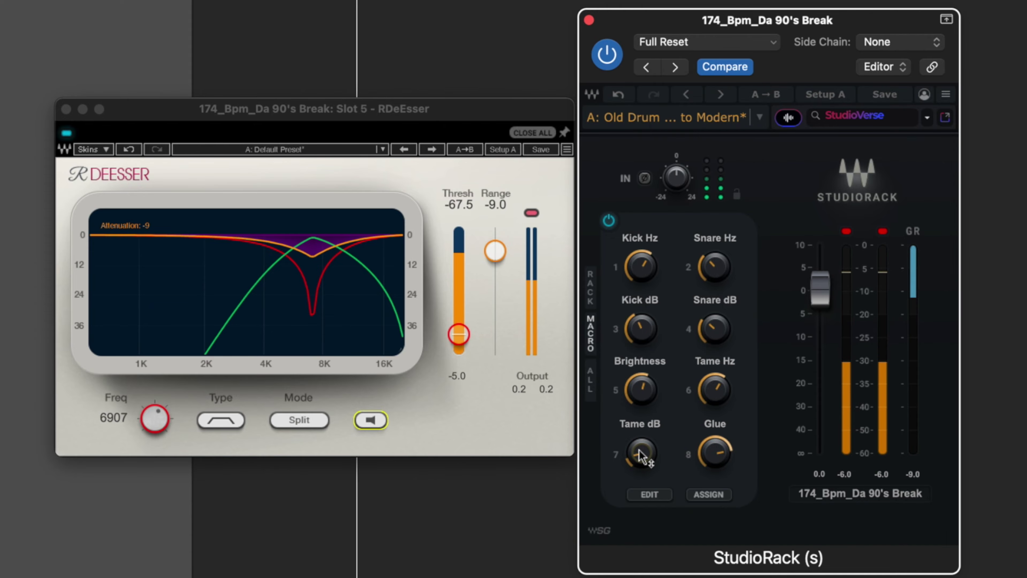
left_click_drag(641, 454, 643, 471)
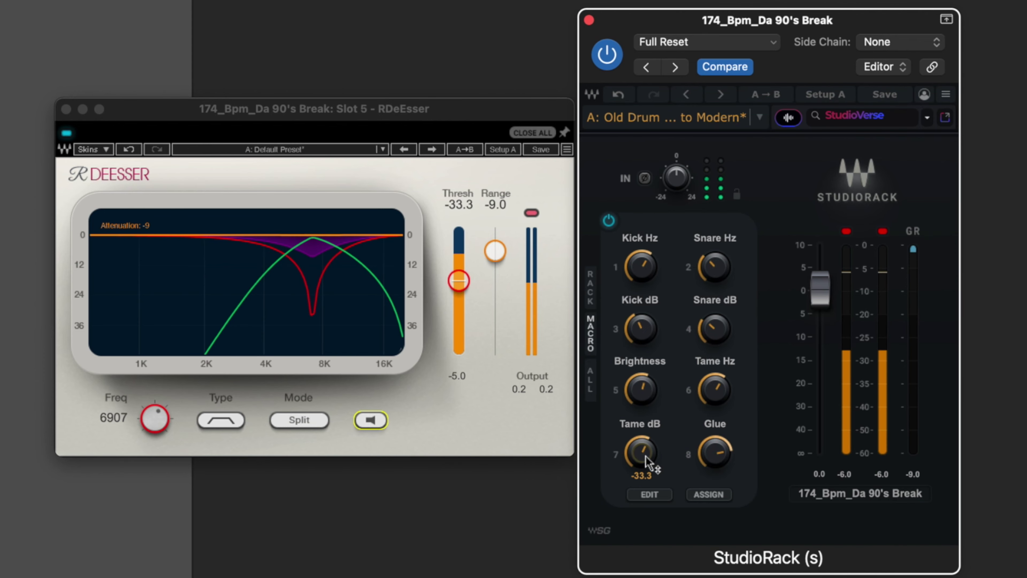
left_click(374, 423)
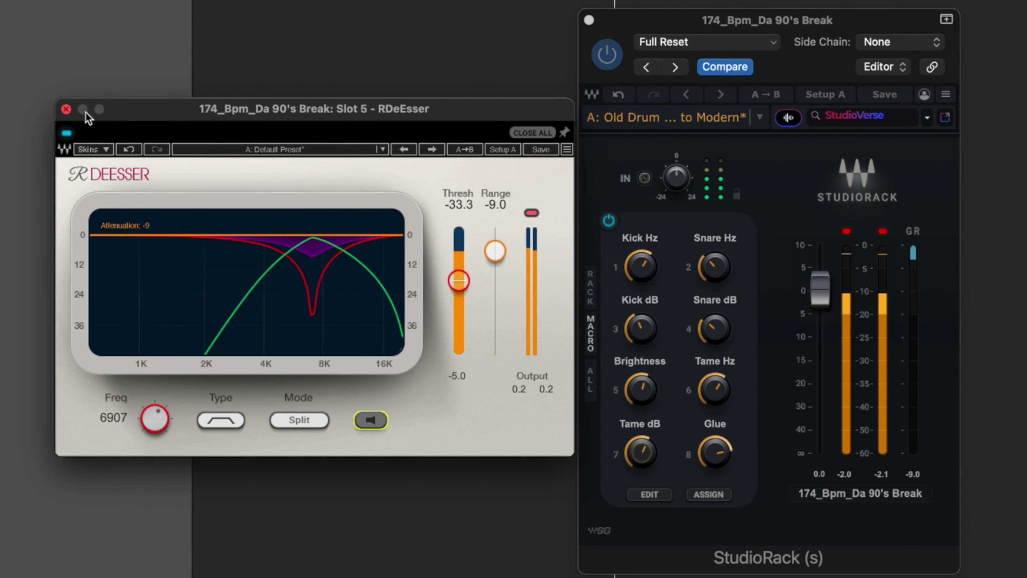
Step: Close the RDeEsser editor, place the SSL compressor beside the rack, and set Glue to 654
left_click(66, 109)
left_click(591, 381)
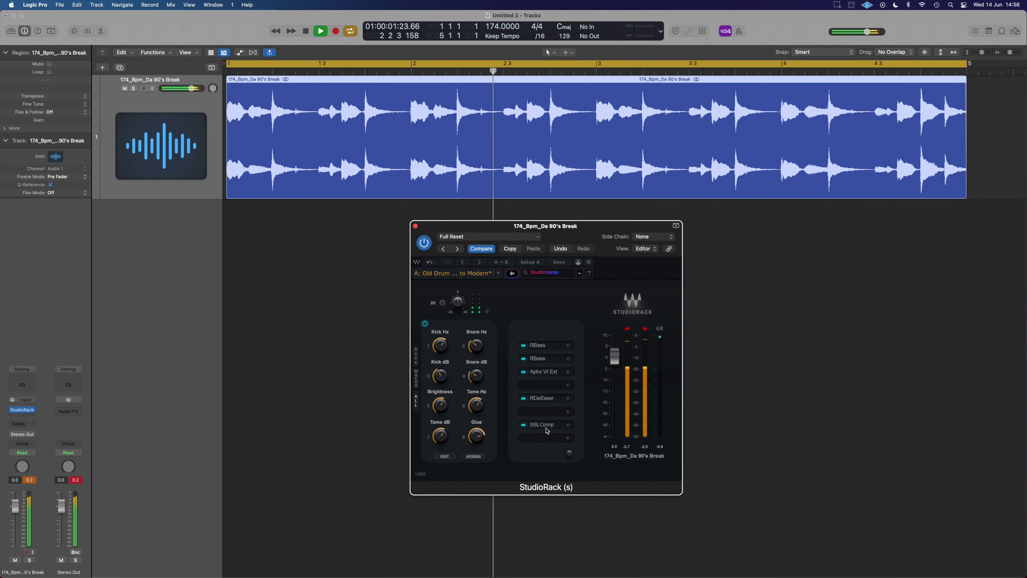
left_click(92, 494)
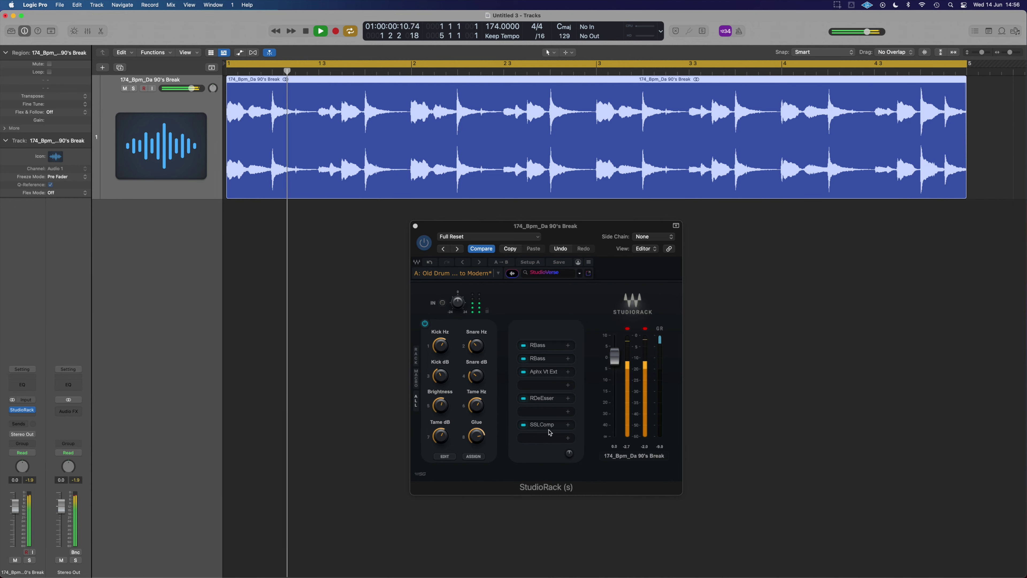
left_click(417, 357)
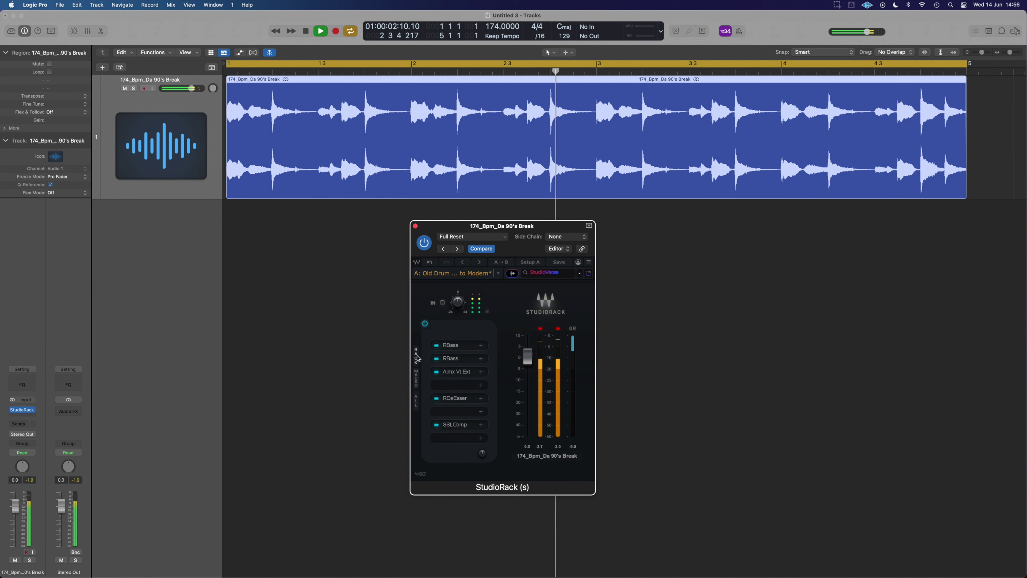
left_click(455, 424)
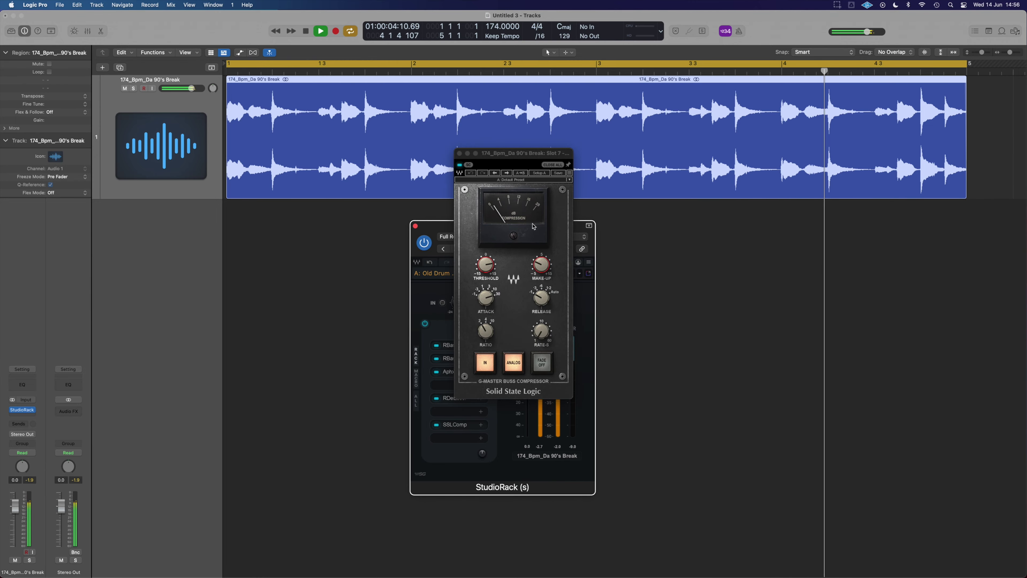
left_click_drag(527, 158, 363, 252)
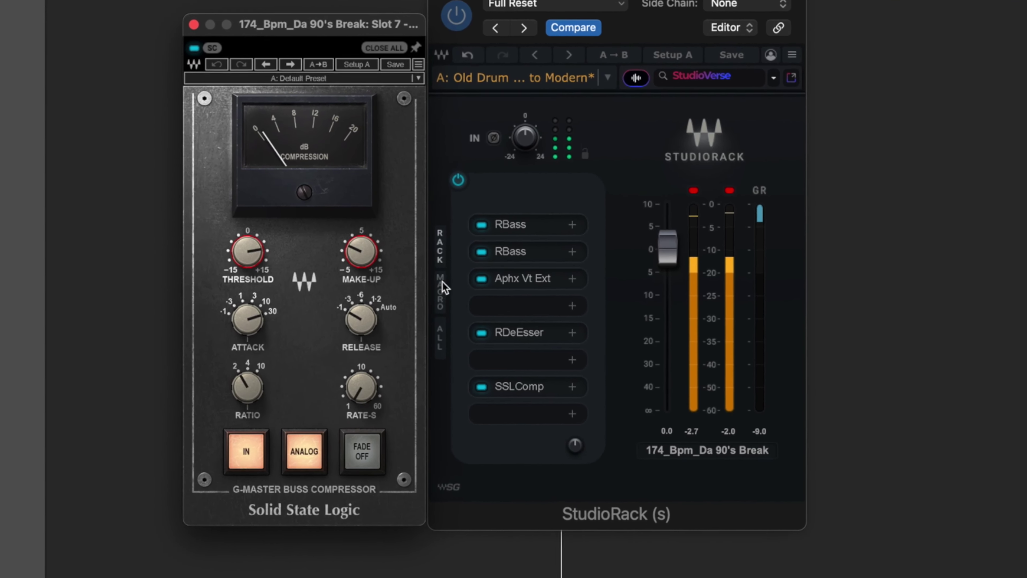
left_click(430, 326)
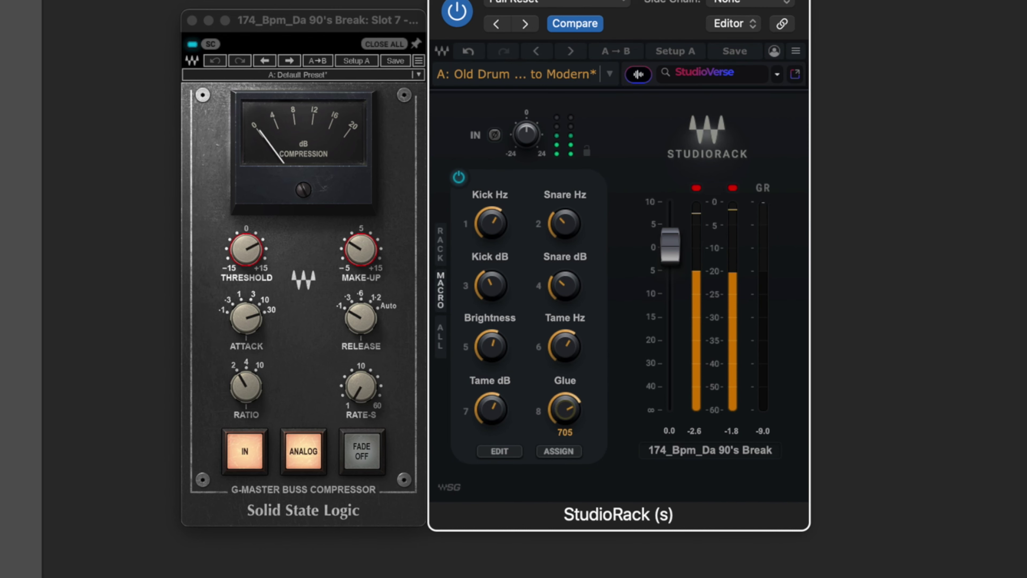
left_click_drag(566, 410, 568, 413)
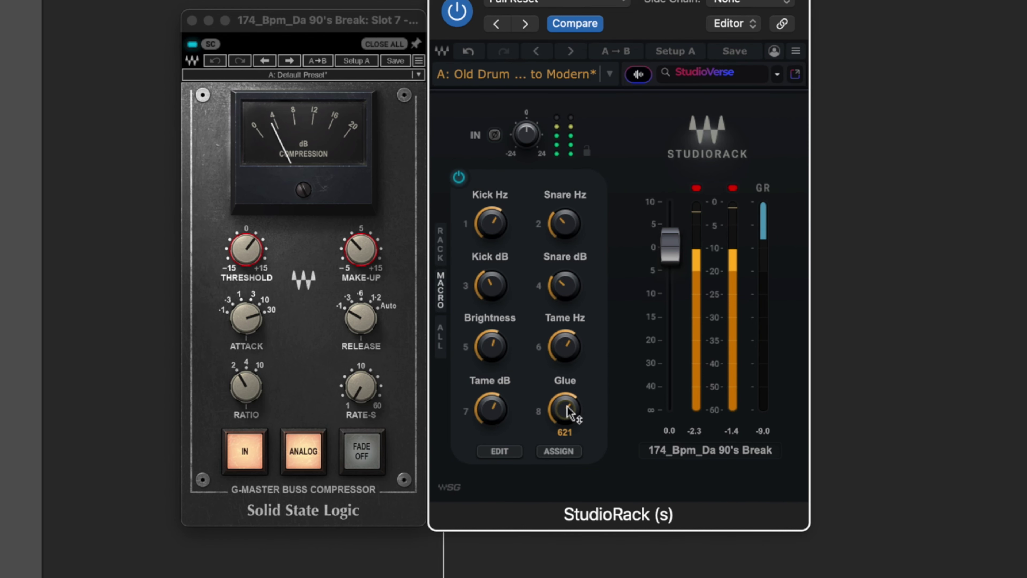
left_click(697, 188)
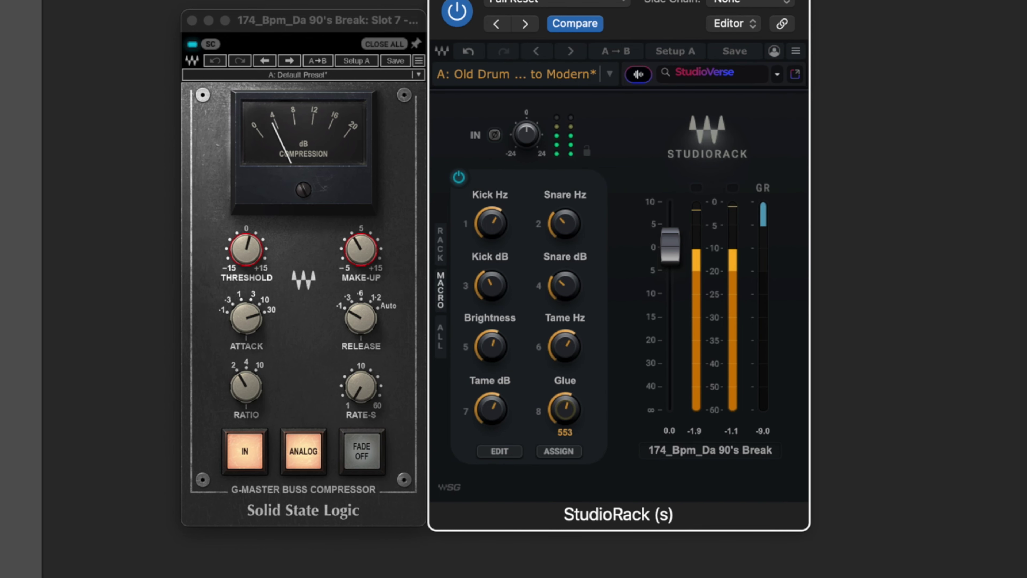
left_click_drag(565, 410, 565, 412)
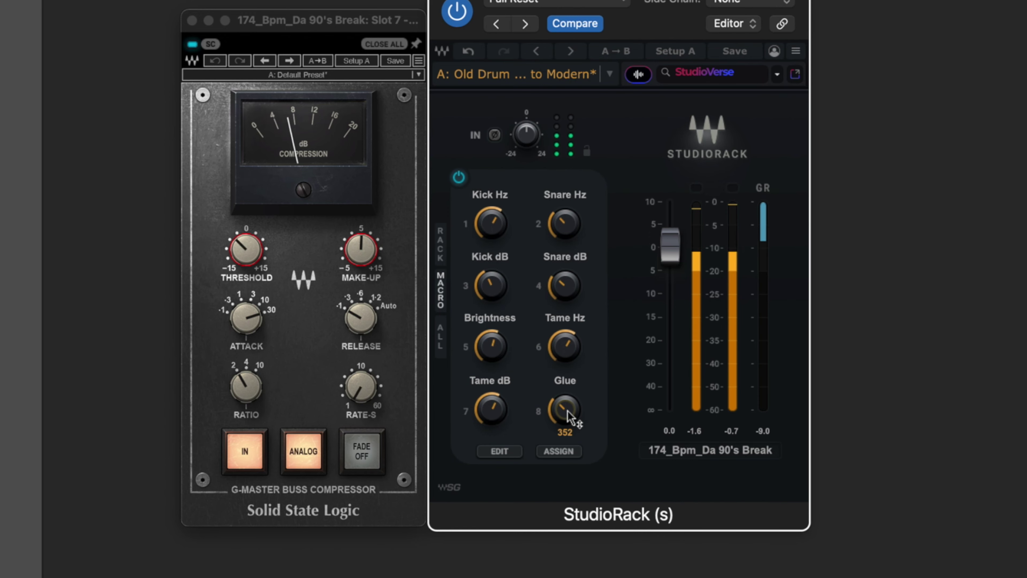
left_click_drag(566, 411, 567, 417)
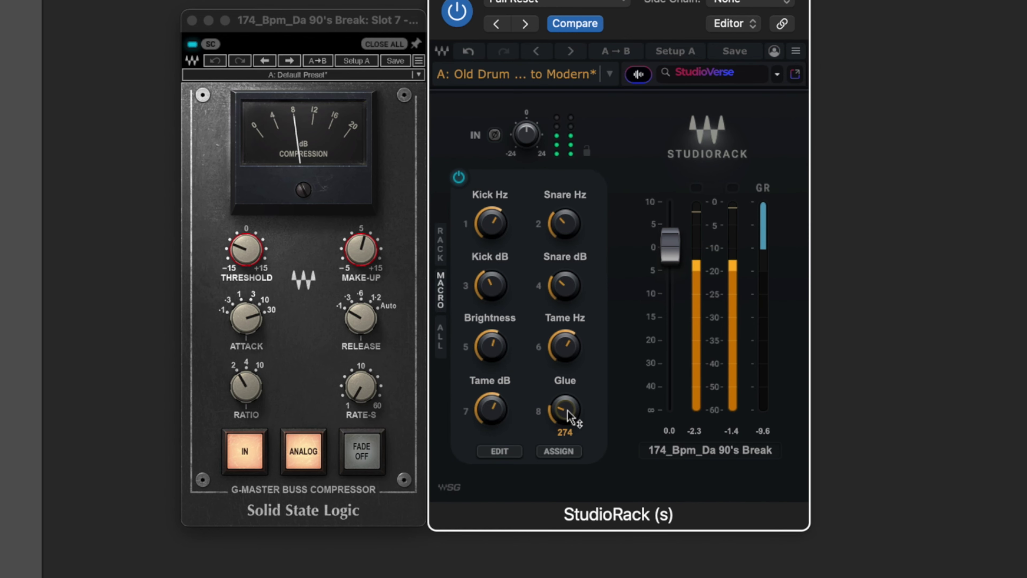
mouse_move(565, 419)
left_mouse_down()
mouse_move(565, 401)
mouse_move(565, 420)
left_mouse_up()
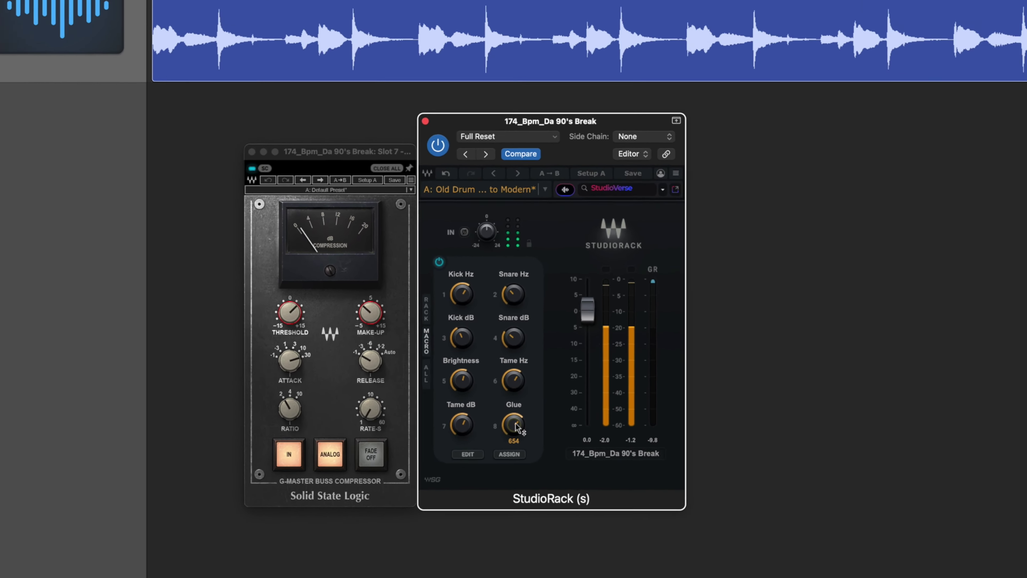